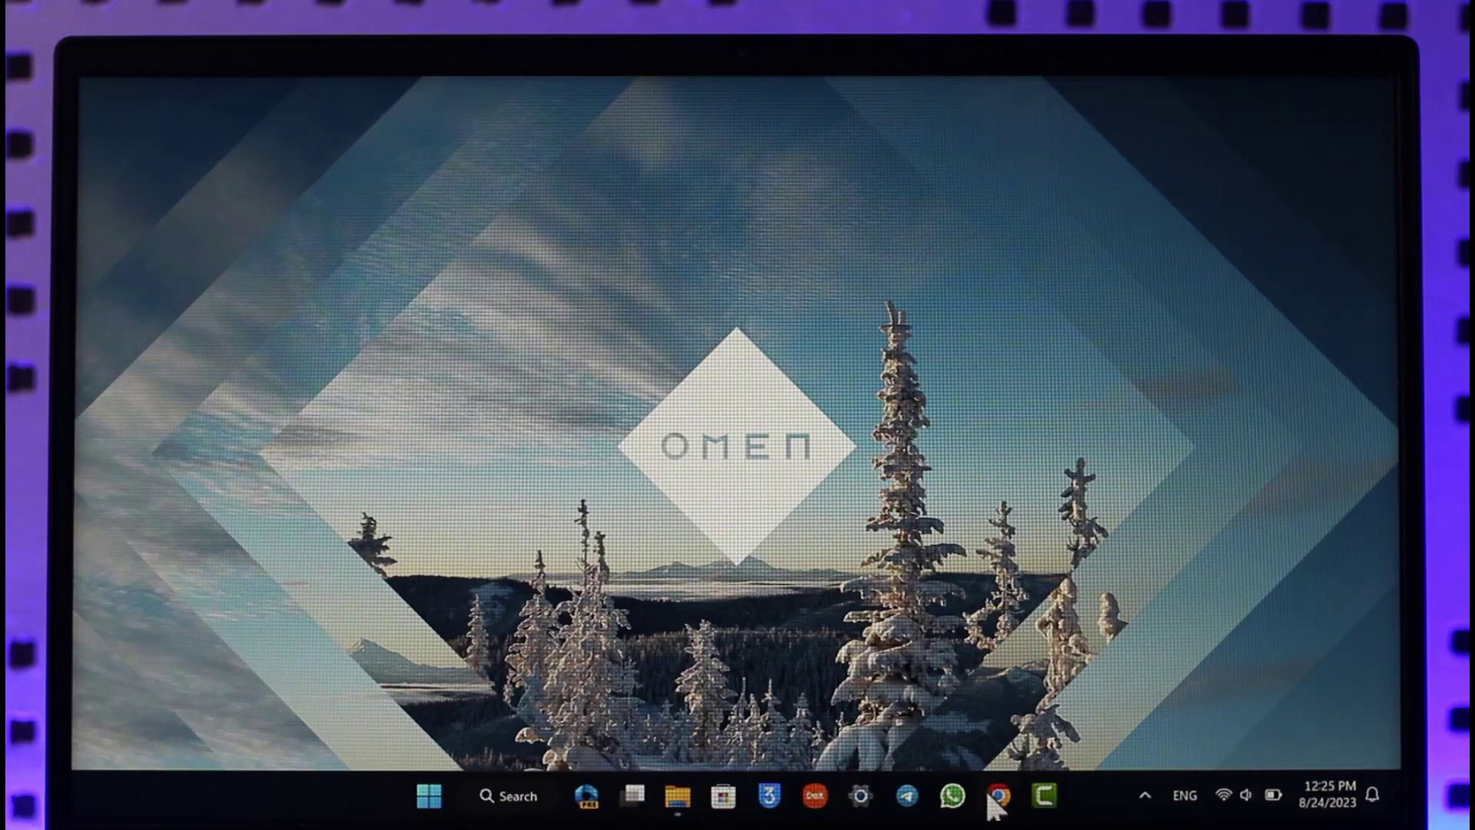
# - From the Google results, open the Qwikcilver 'Redeem e-Gift Vouchers' page in a new tab
pyautogui.moveTo(997, 796)
pyautogui.click(1041, 690)
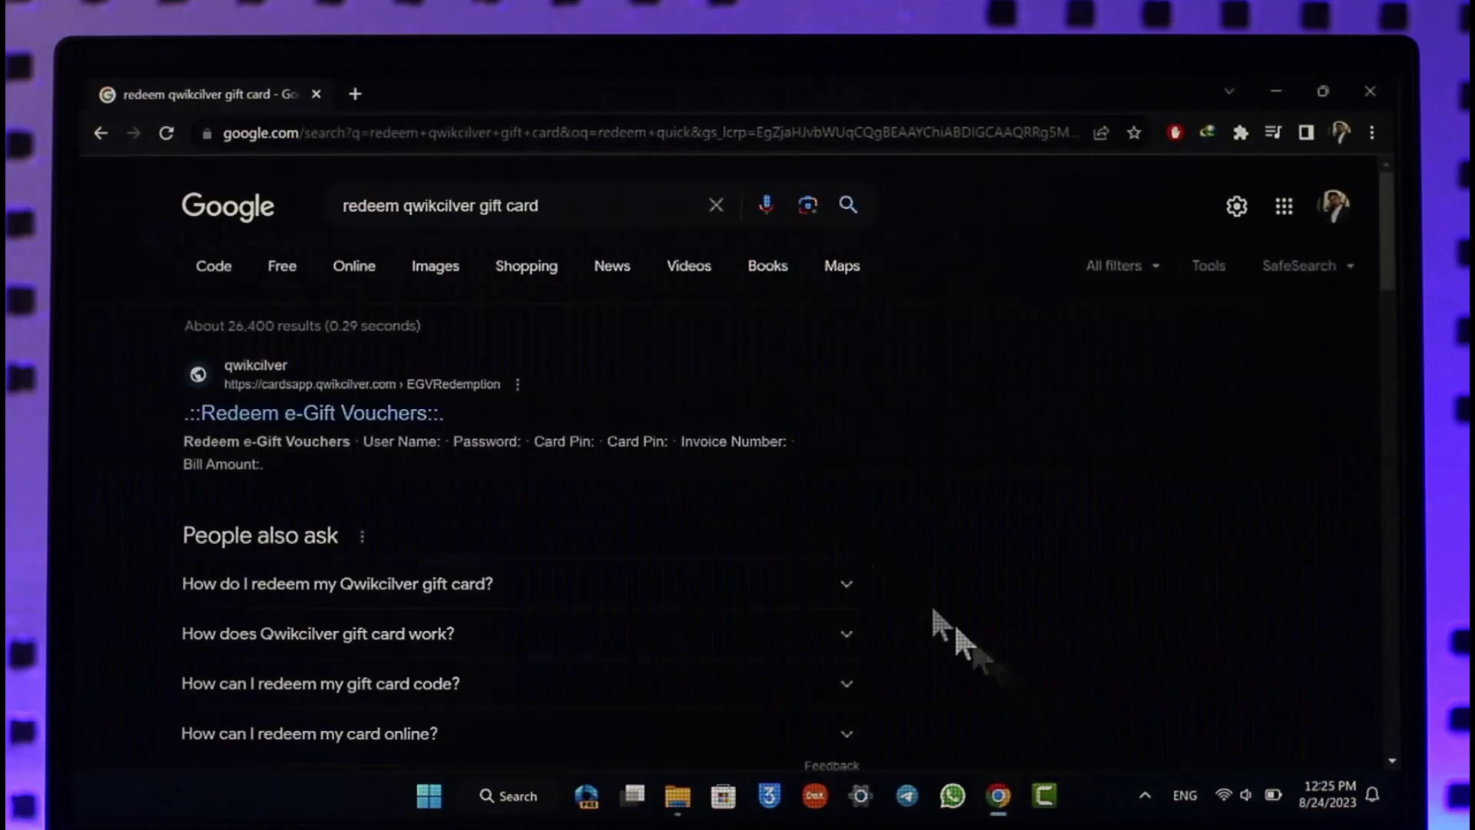
pyautogui.moveTo(550, 208)
pyautogui.mouseDown()
pyautogui.moveTo(331, 212)
pyautogui.moveTo(572, 211)
pyautogui.mouseUp()
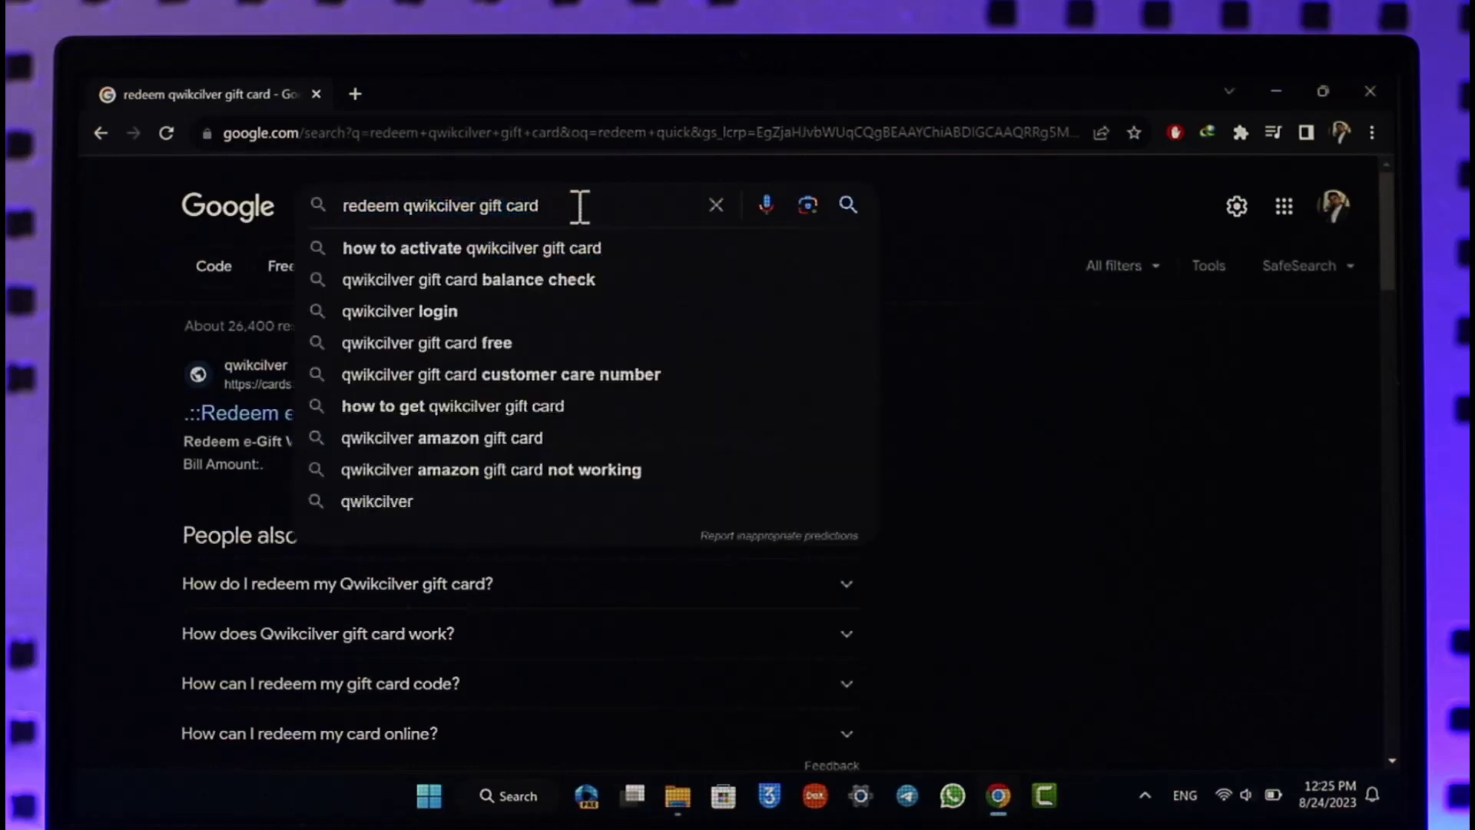
pyautogui.click(954, 223)
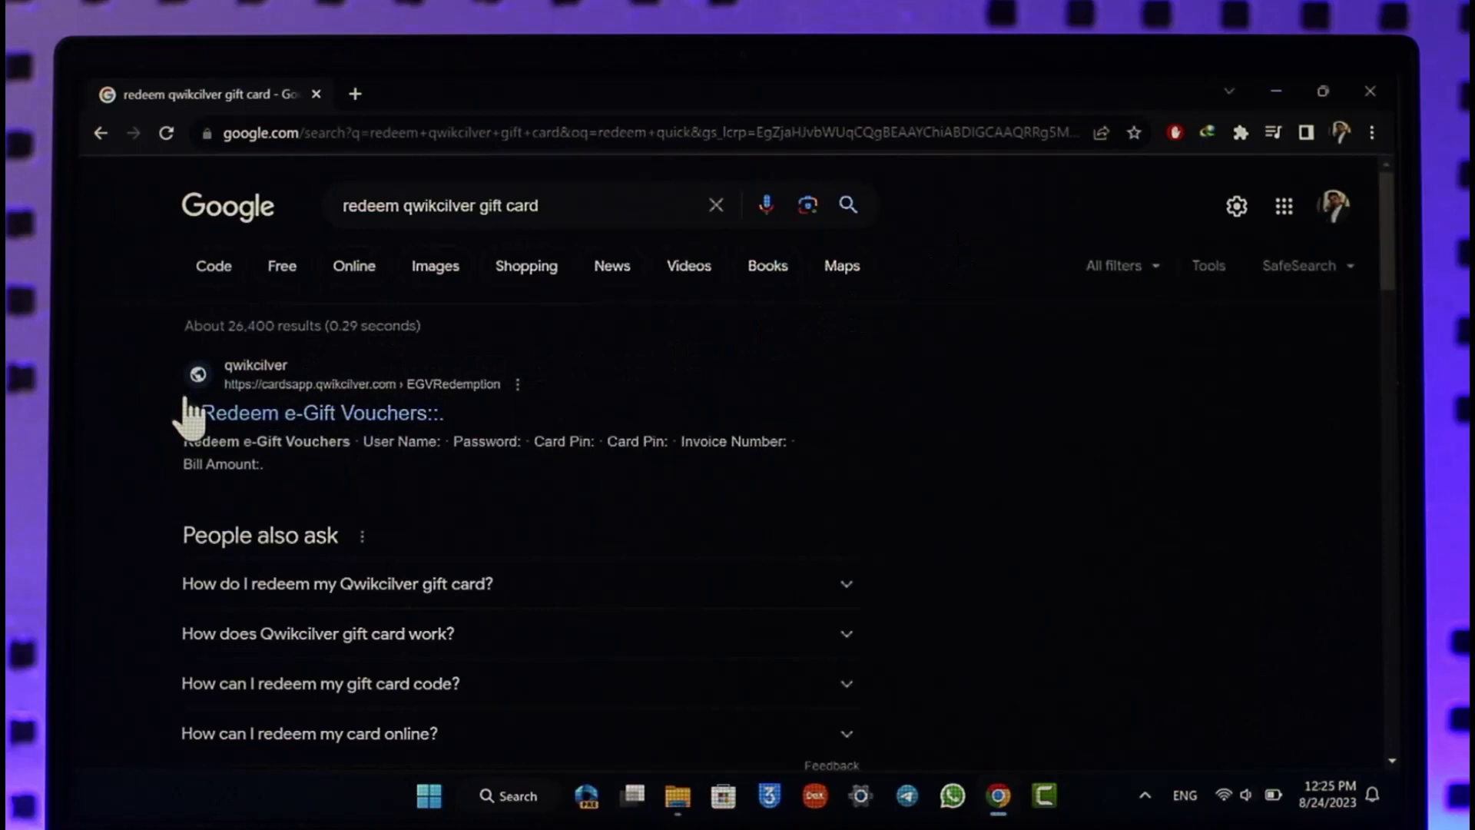
pyautogui.rightClick(275, 420)
pyautogui.click(288, 424)
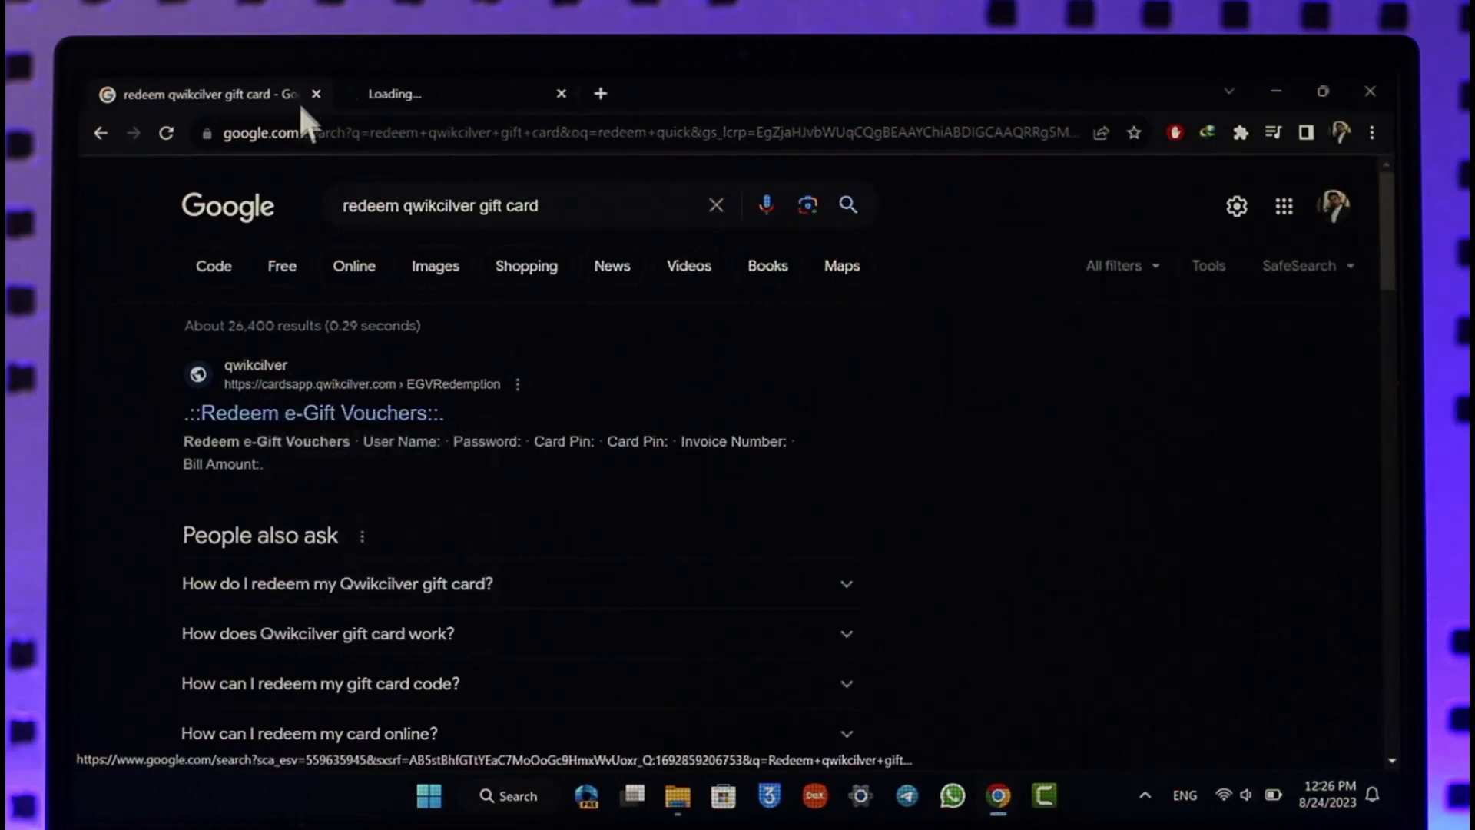
# - Dismiss the 'TerminalId not provided' message, then search the Store Name list and clear the search
pyautogui.click(417, 93)
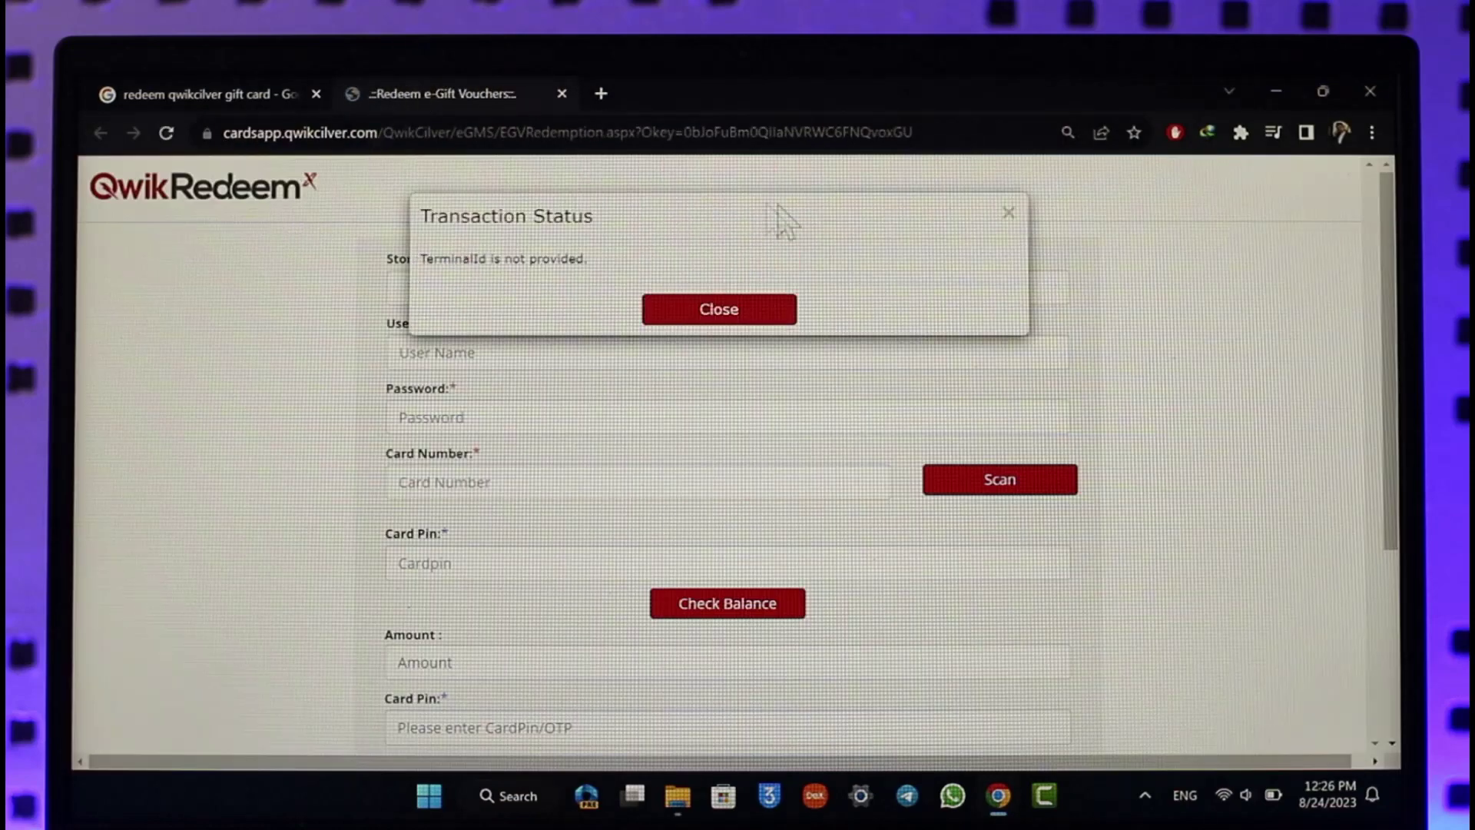
pyautogui.click(1006, 217)
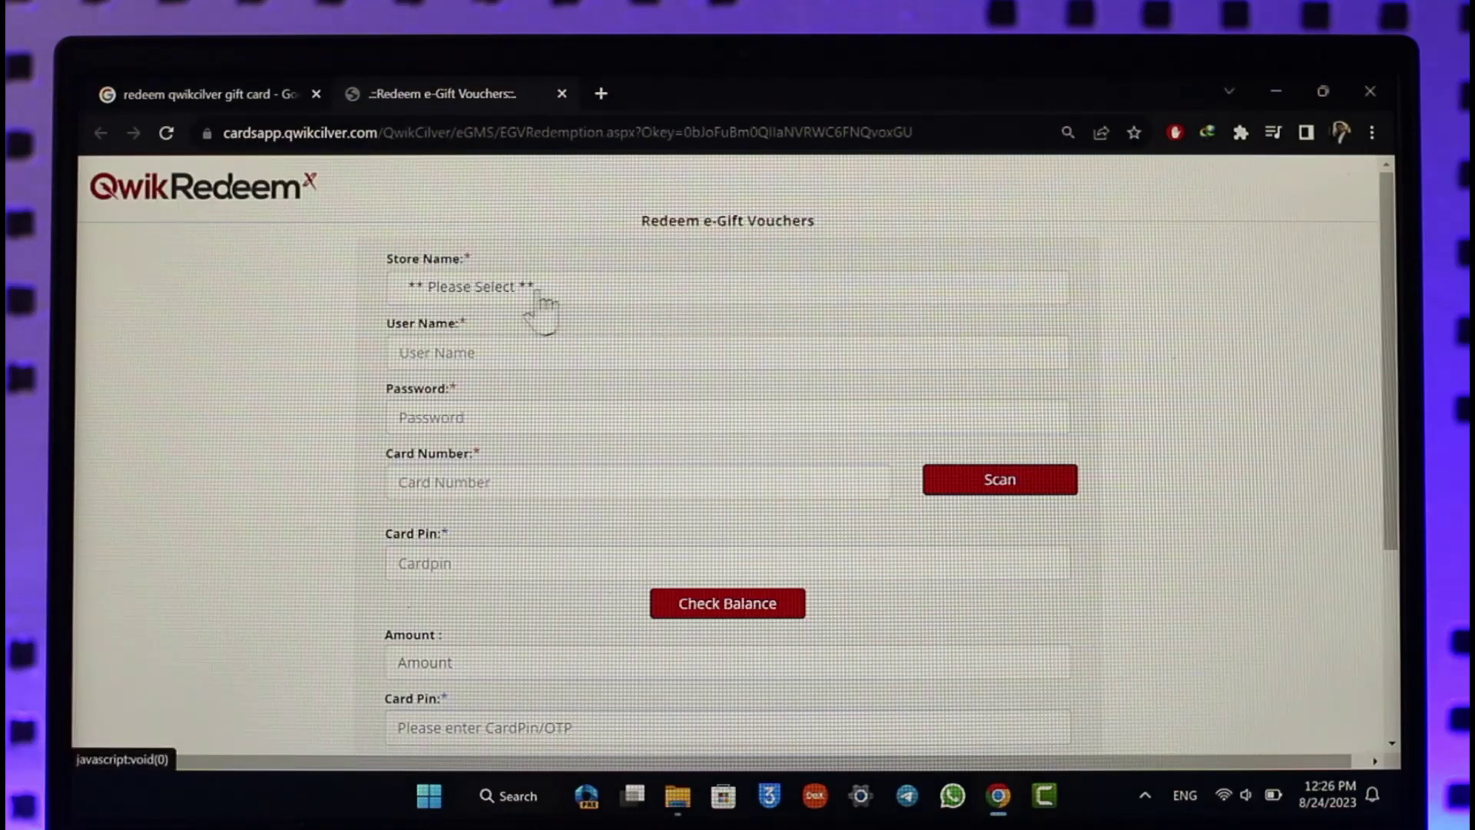
pyautogui.click(461, 291)
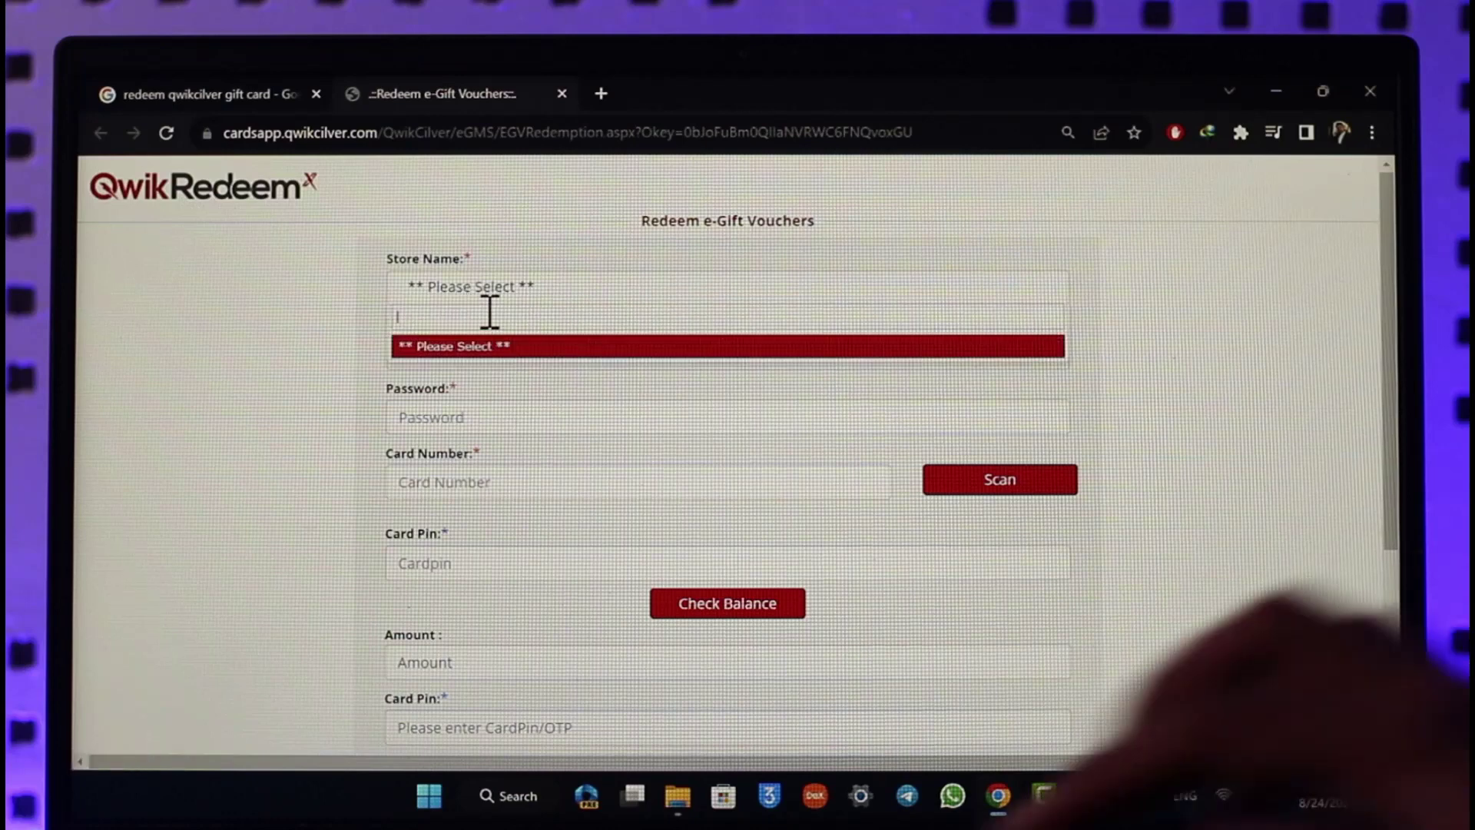
pyautogui.write('ama')
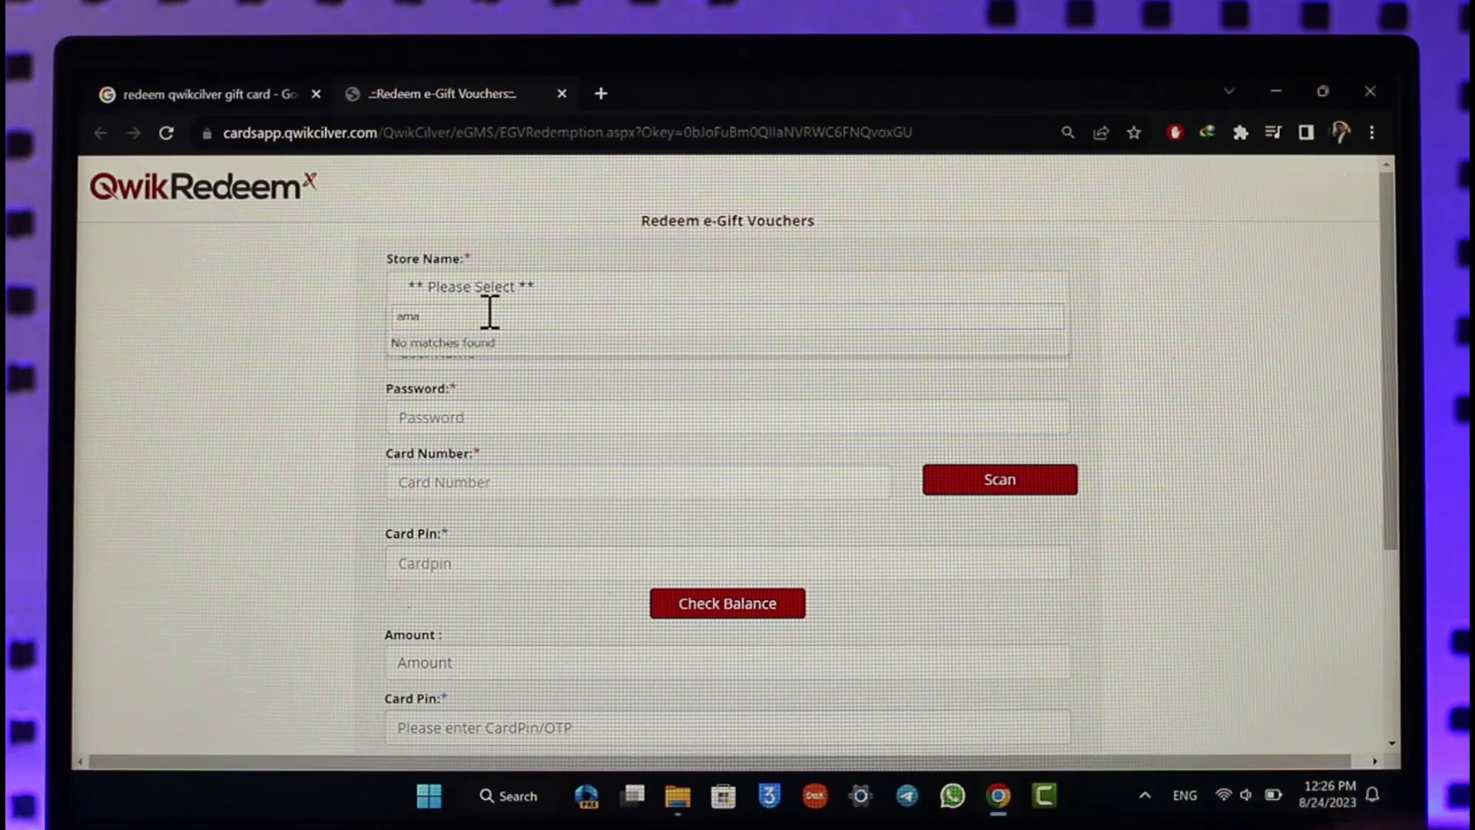
pyautogui.press('BackSpace')
pyautogui.press('BackSpace')
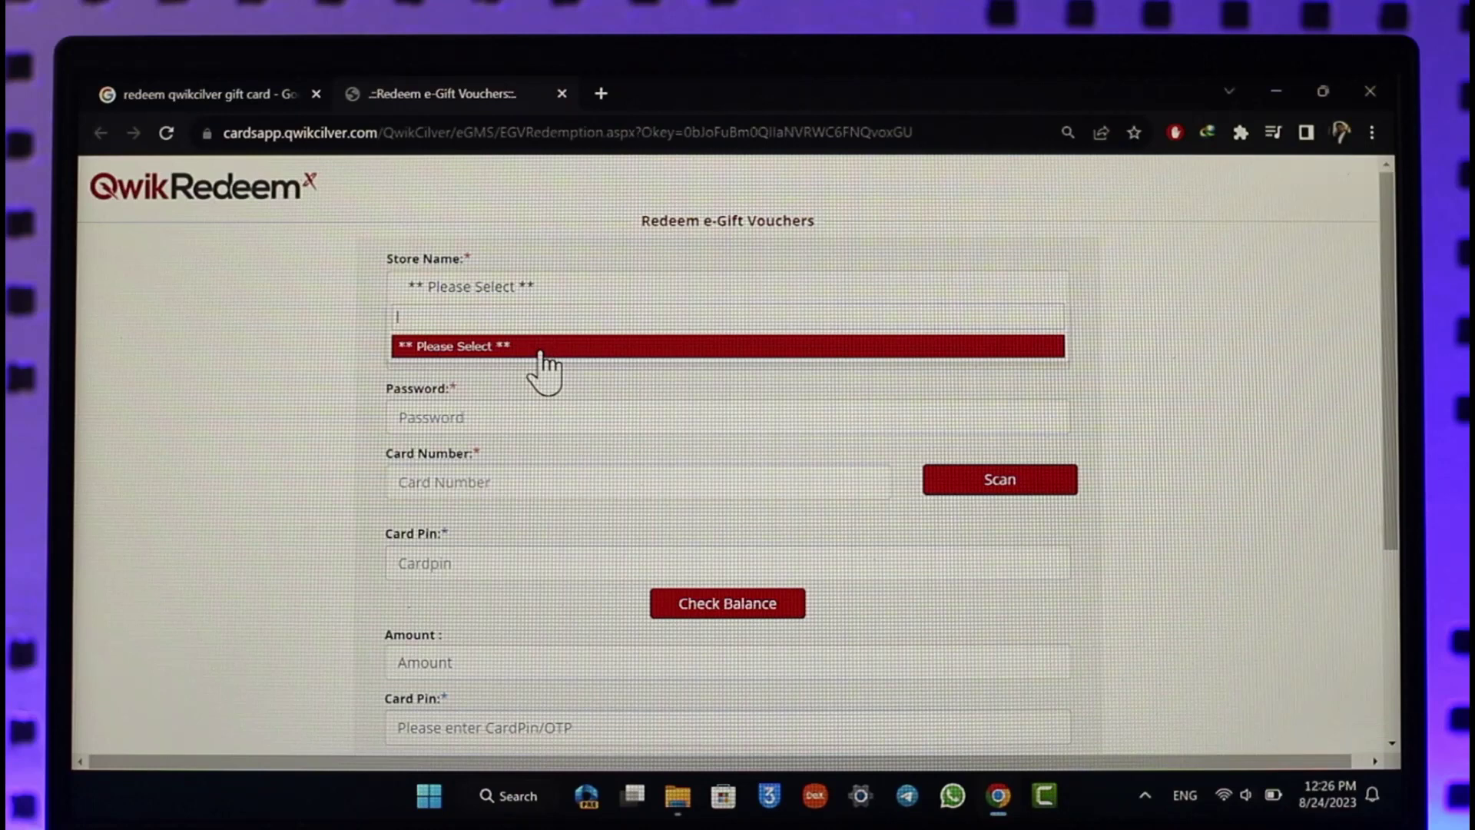
pyautogui.click(545, 350)
pyautogui.click(539, 351)
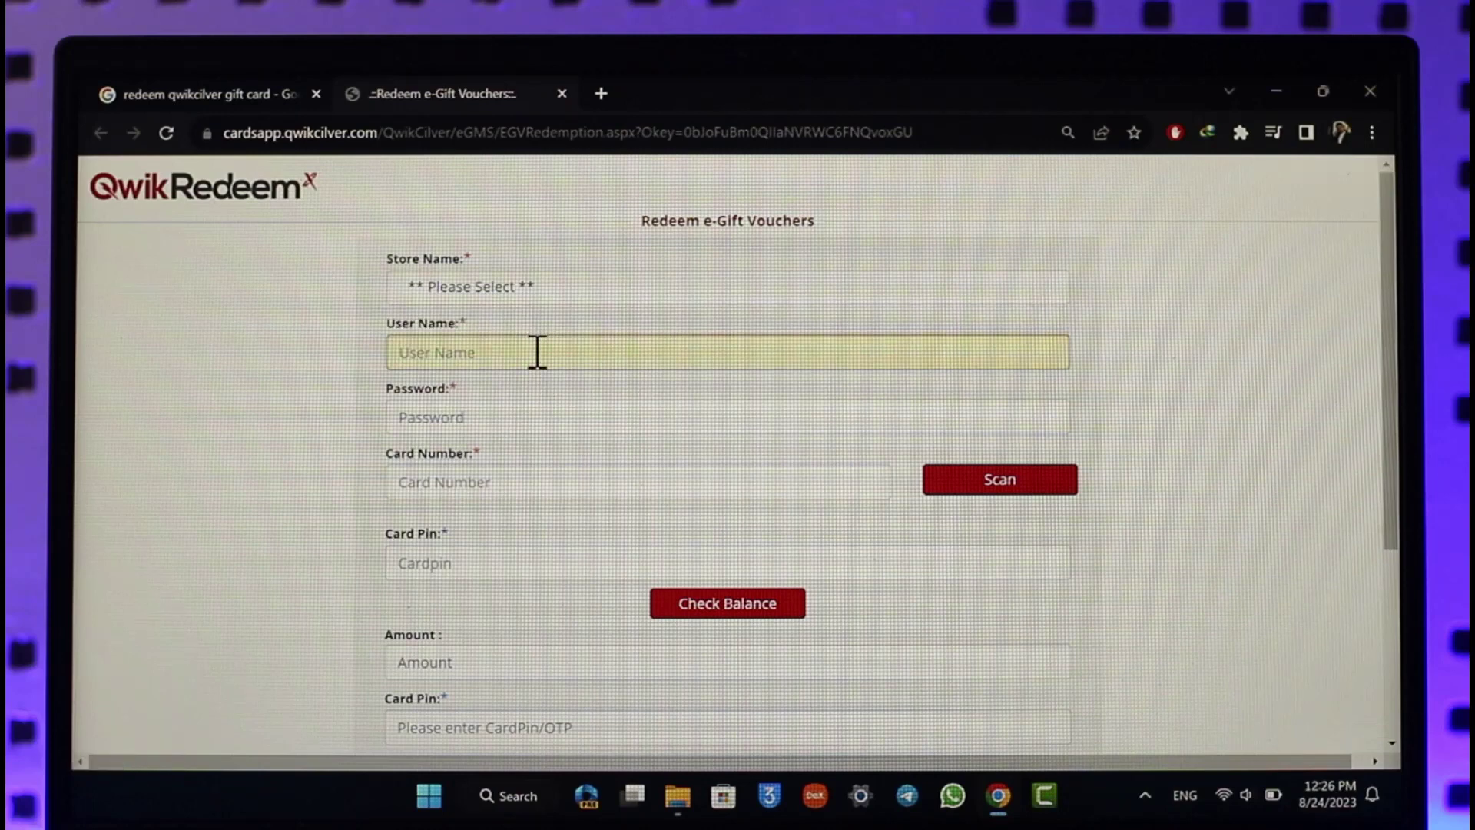
pyautogui.click(521, 417)
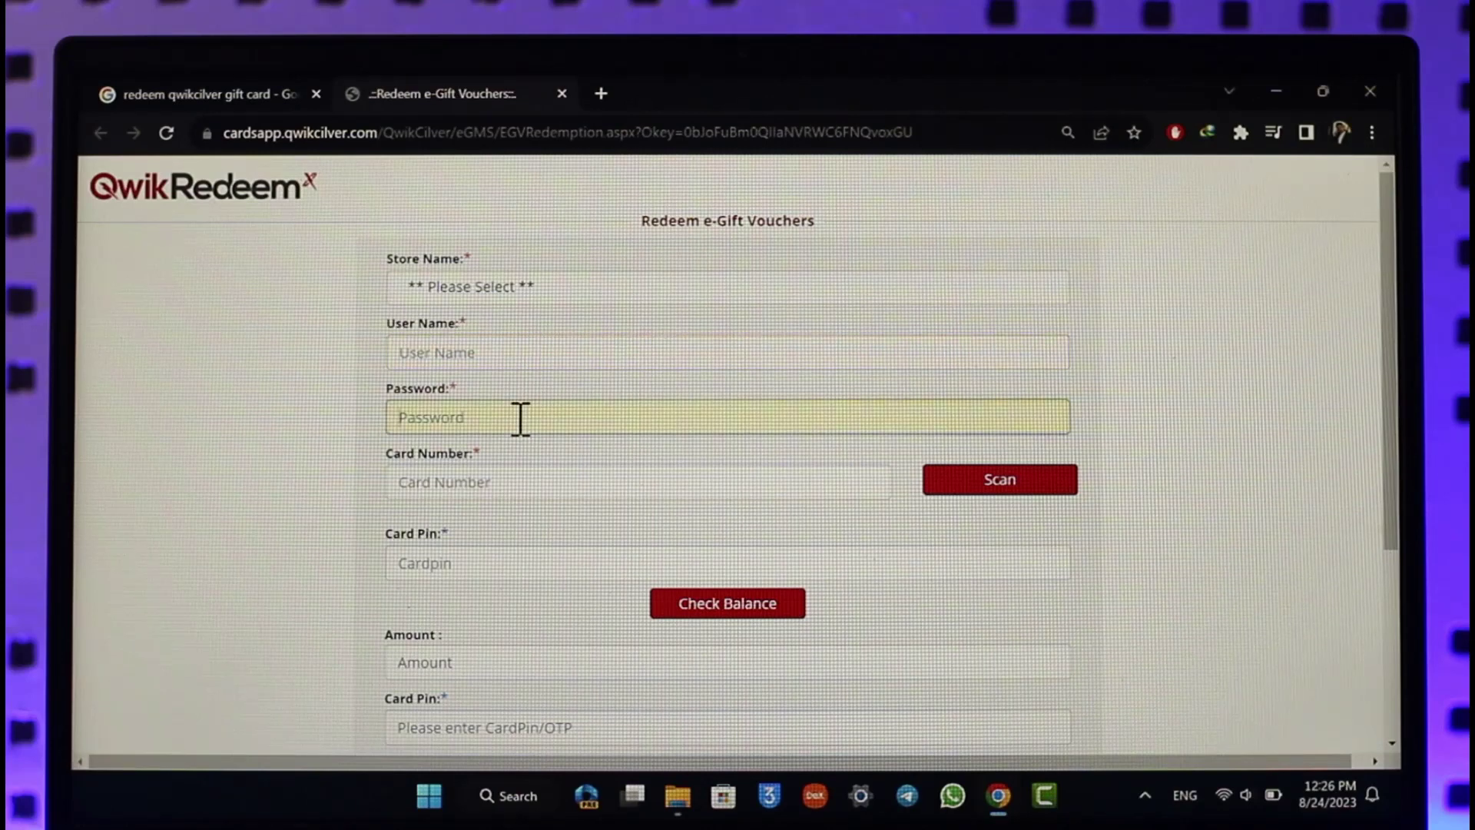
pyautogui.click(593, 478)
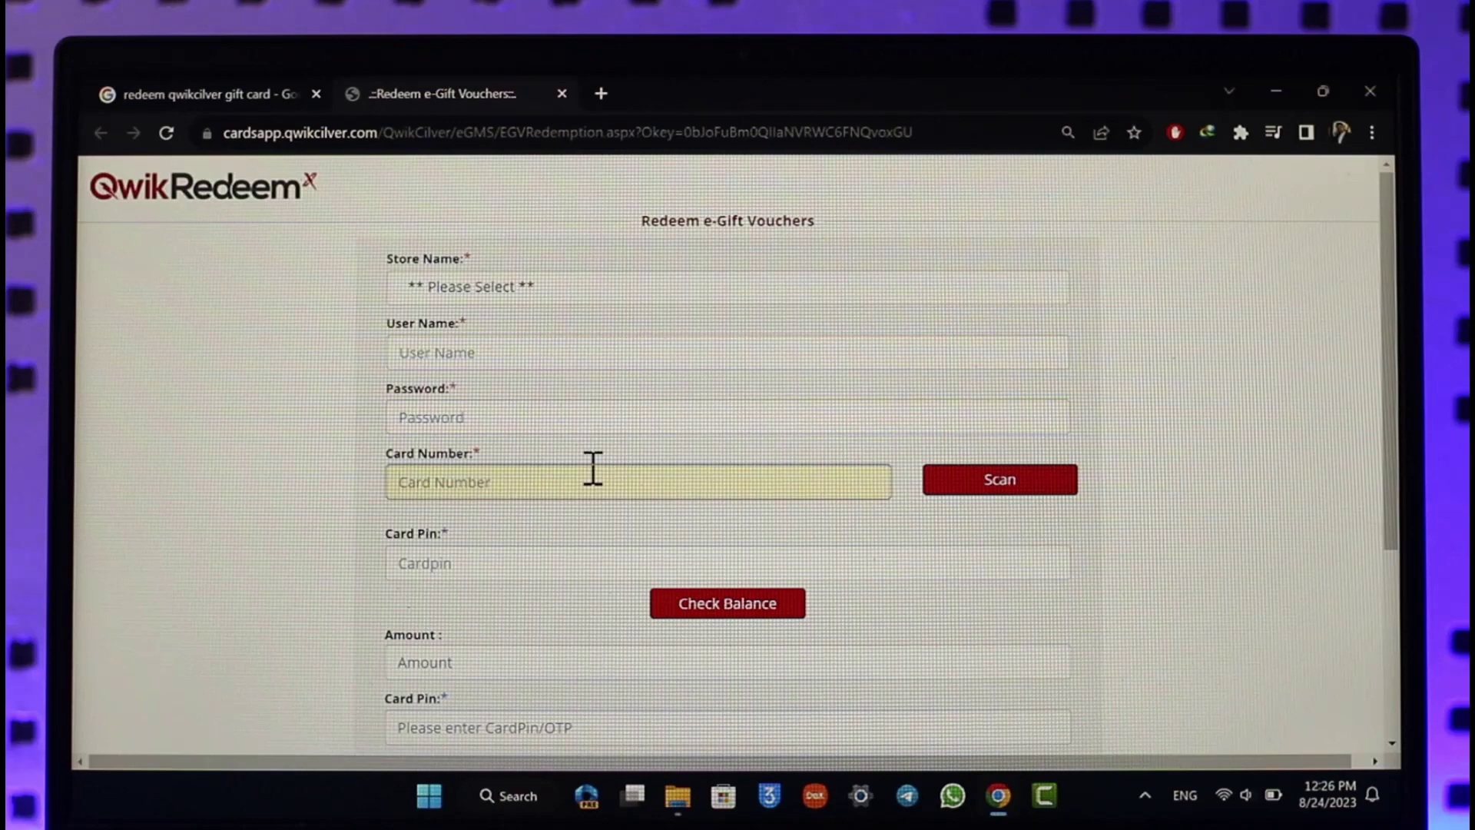
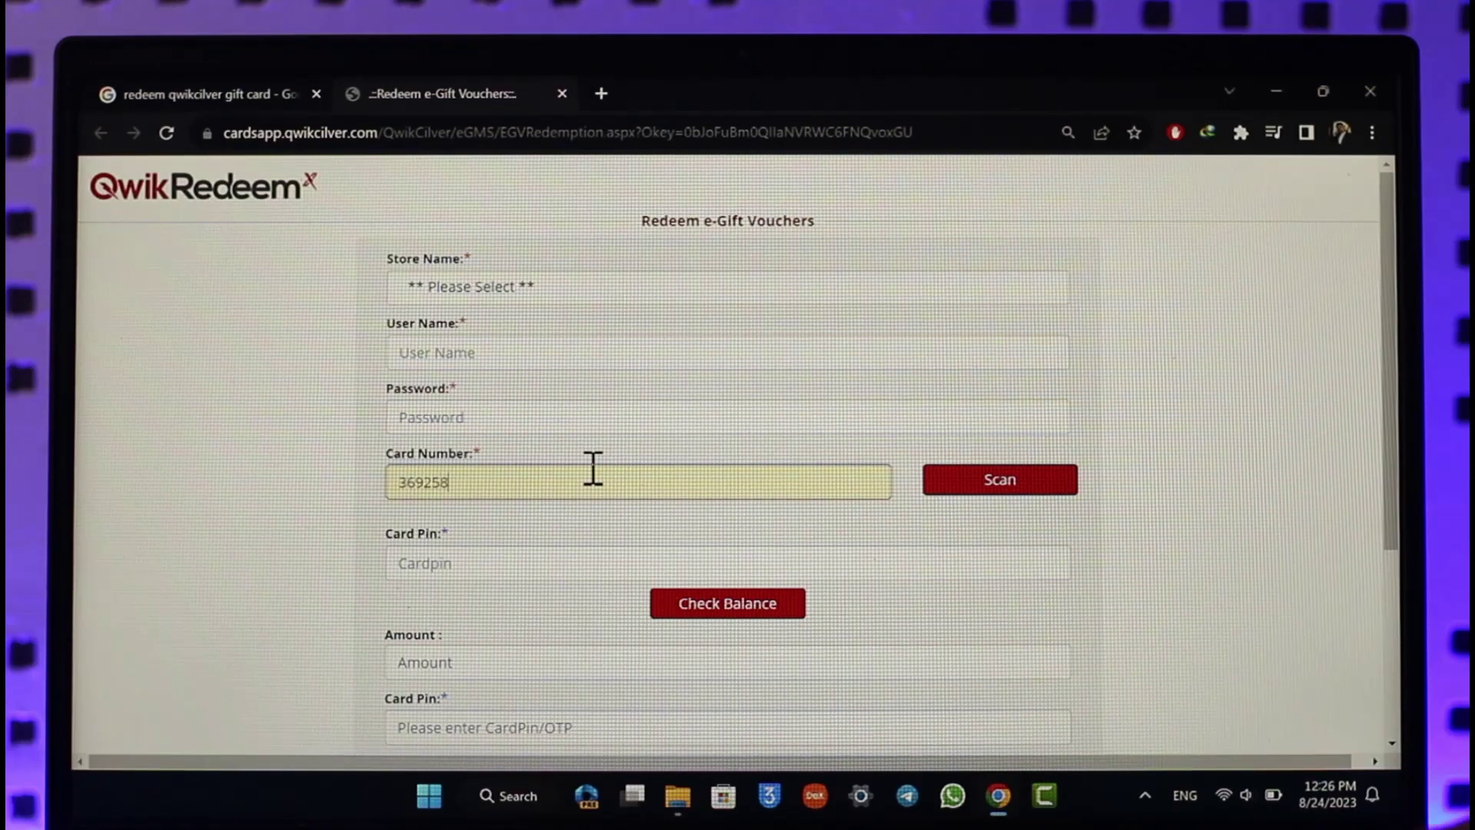
pyautogui.click(509, 564)
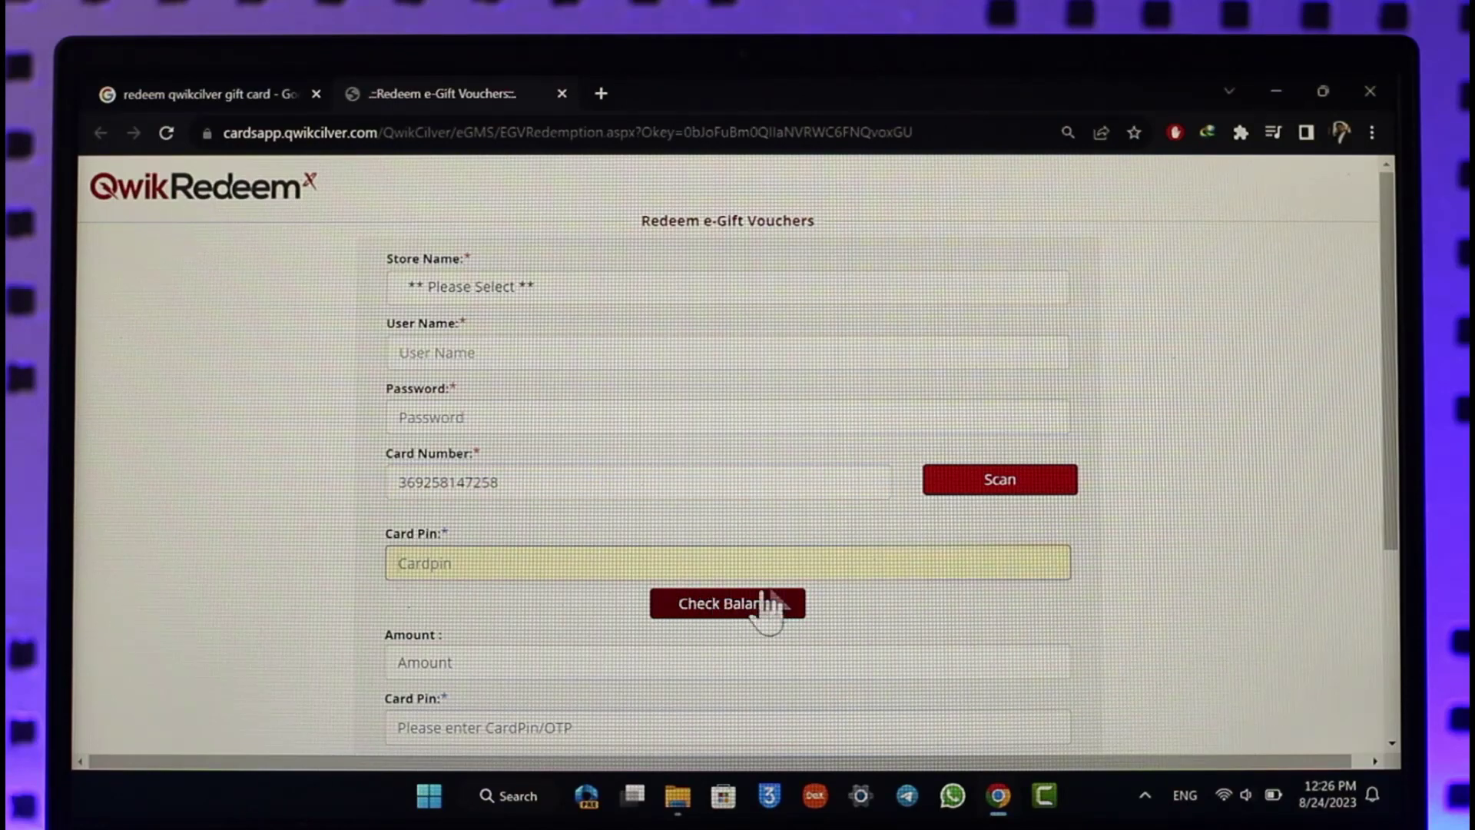
pyautogui.click(1003, 481)
pyautogui.scroll(-3, 864, 461)
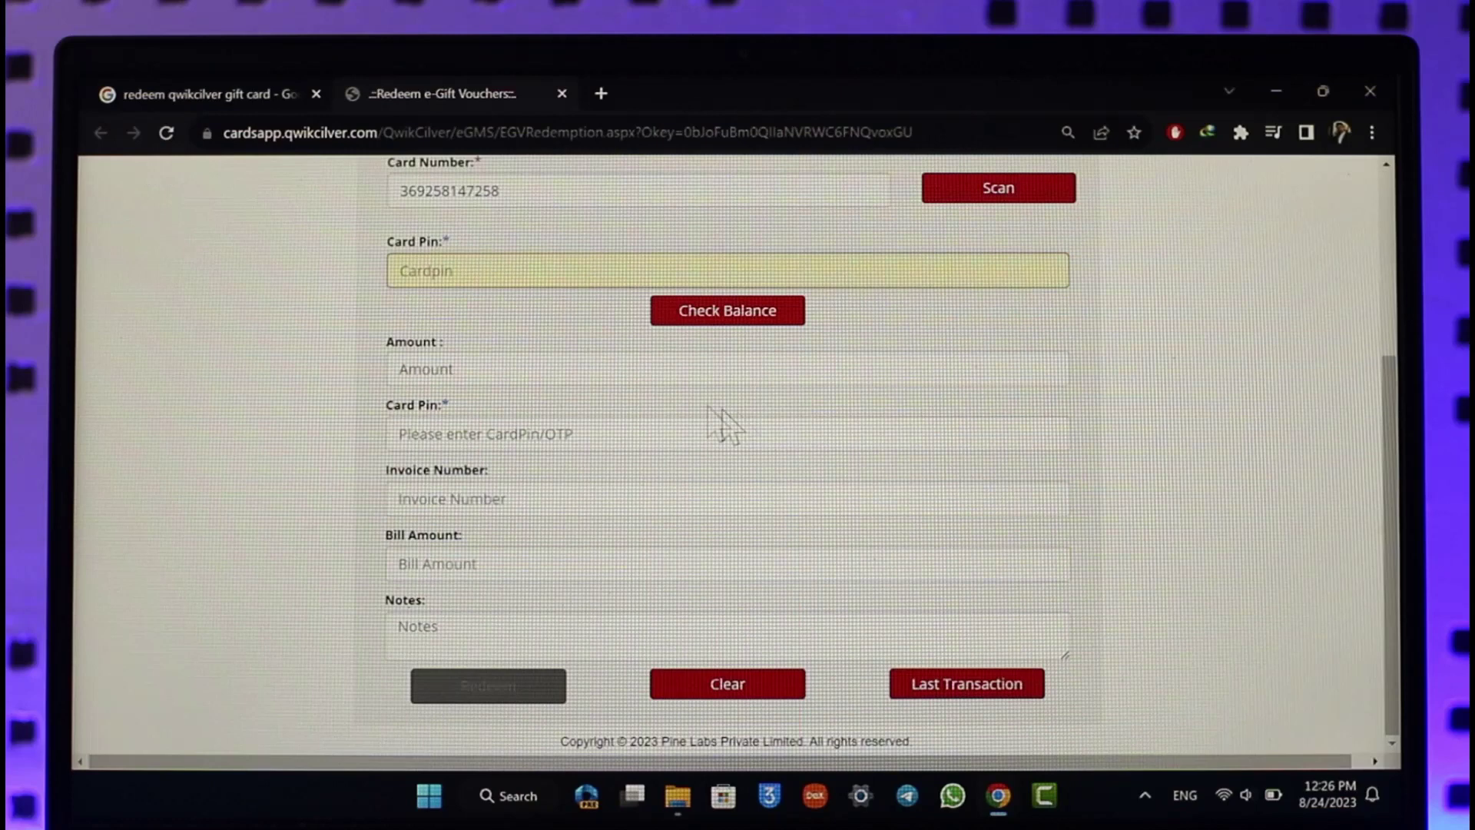
pyautogui.click(554, 428)
pyautogui.click(485, 496)
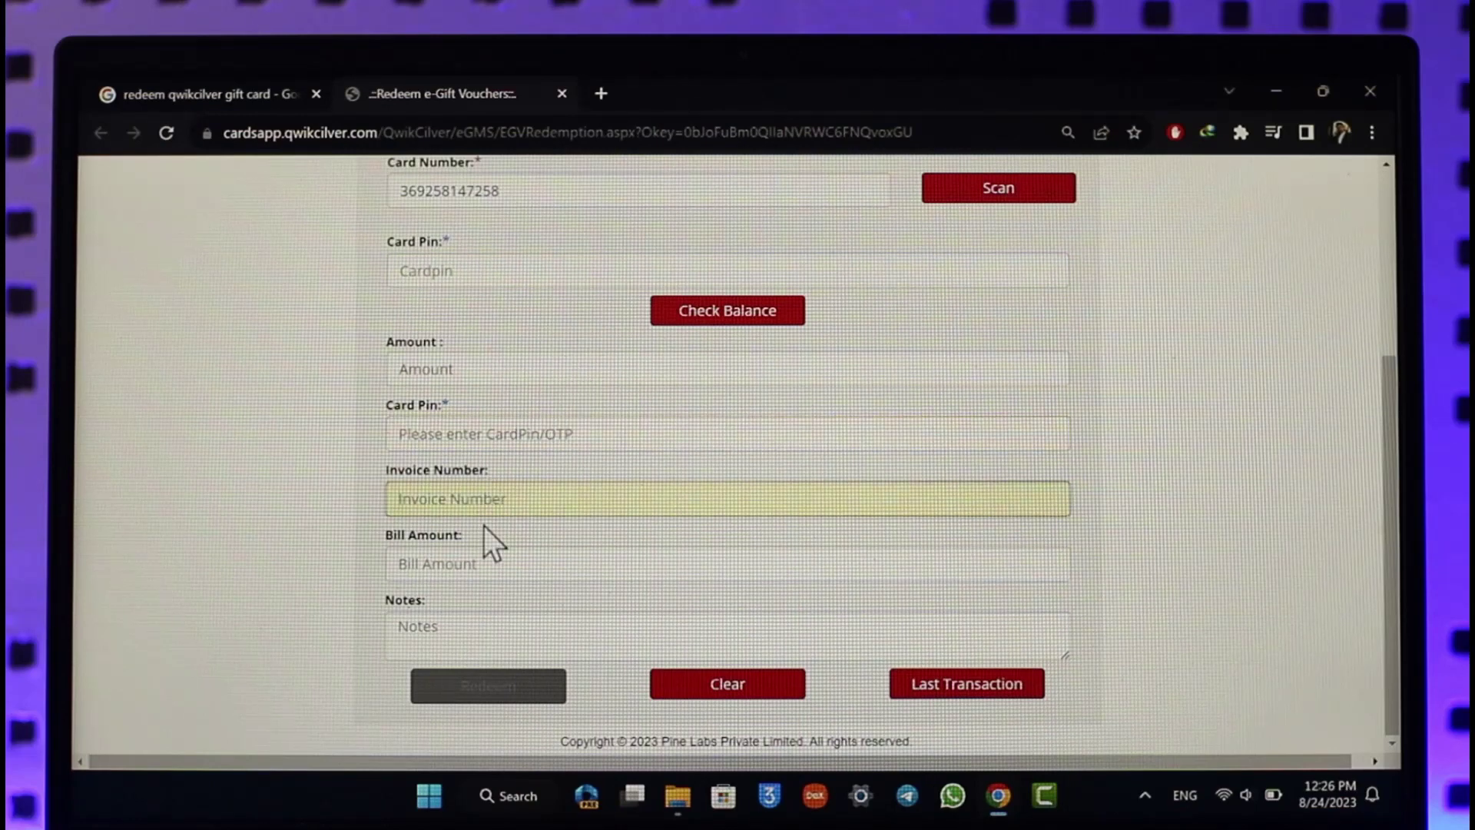
pyautogui.click(481, 565)
pyautogui.click(481, 617)
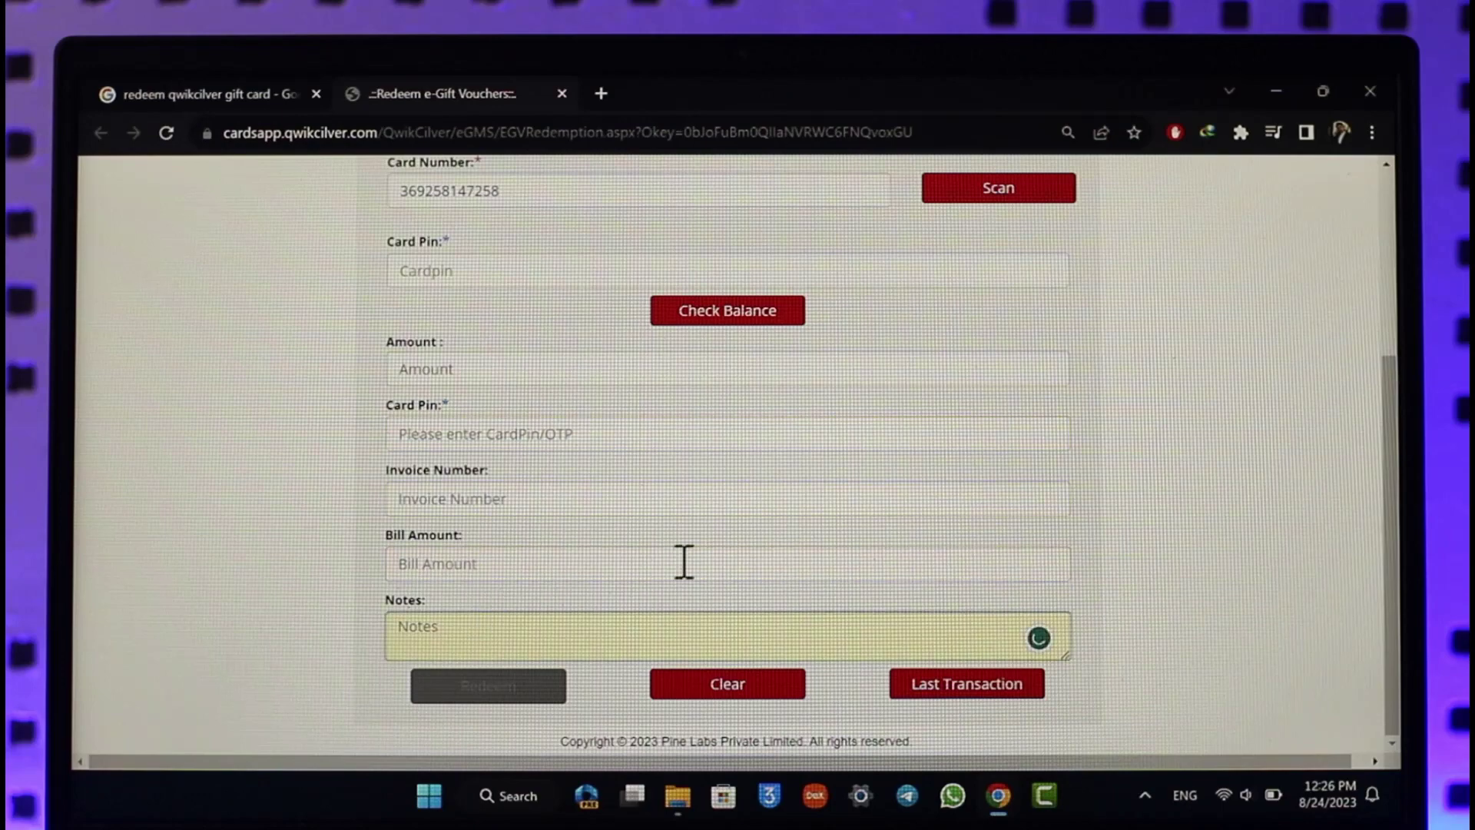
pyautogui.click(483, 692)
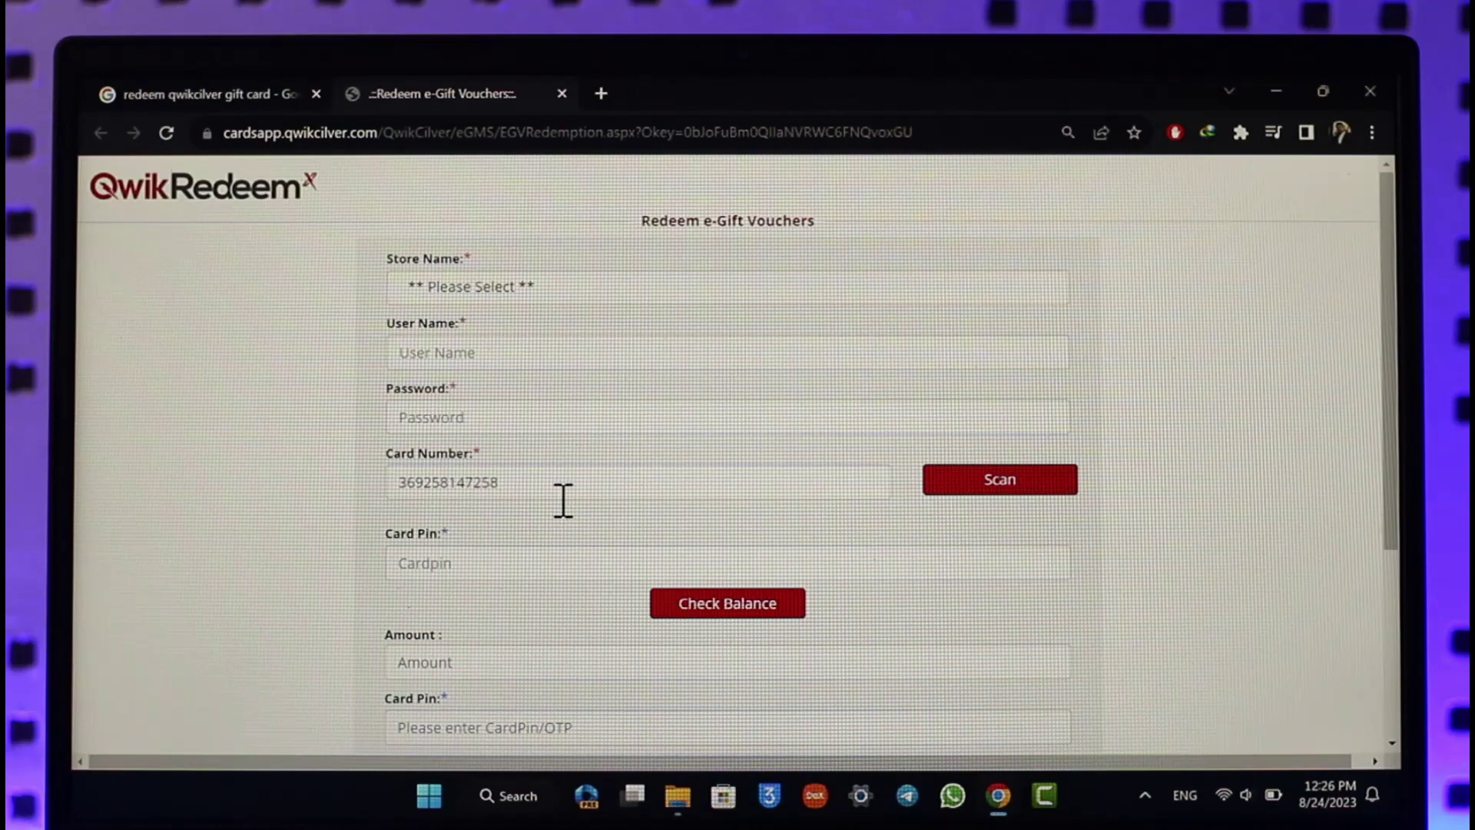
pyautogui.scroll(-3, 562, 498)
pyautogui.scroll(3, 551, 514)
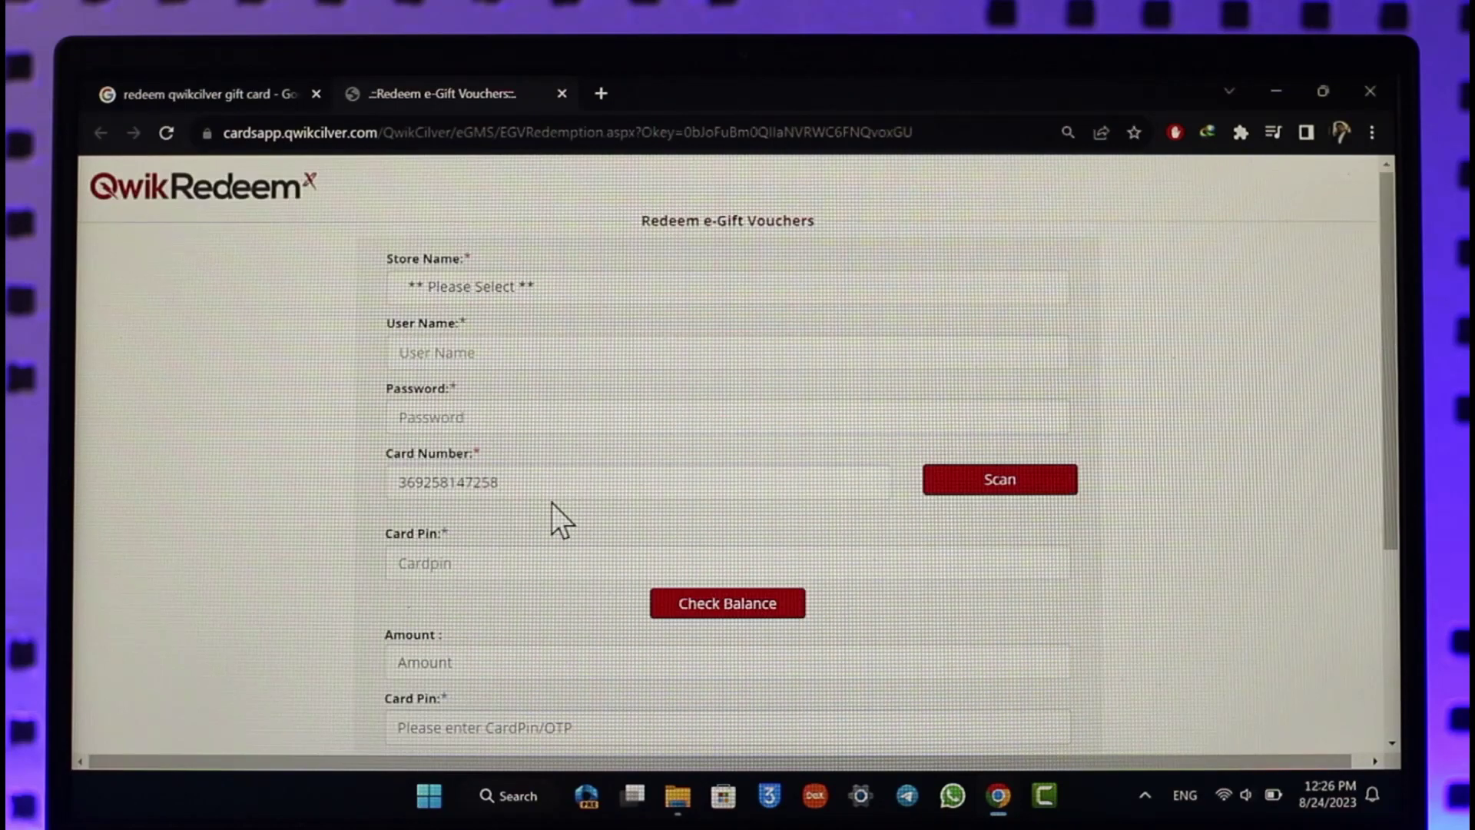